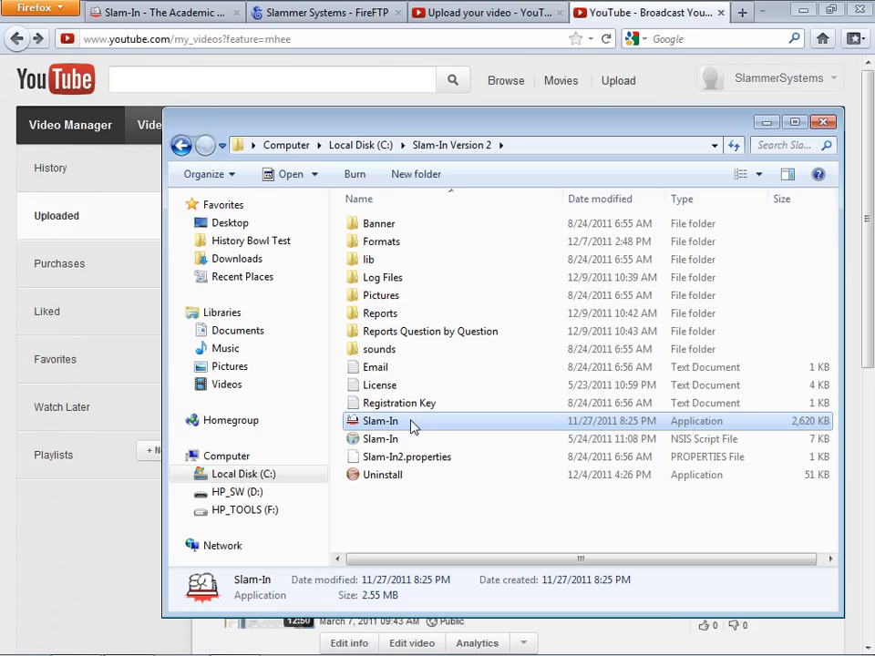
Launch the Slam-In application and open the official competition format KAAC - Middle School.properties.
double_click(413, 425)
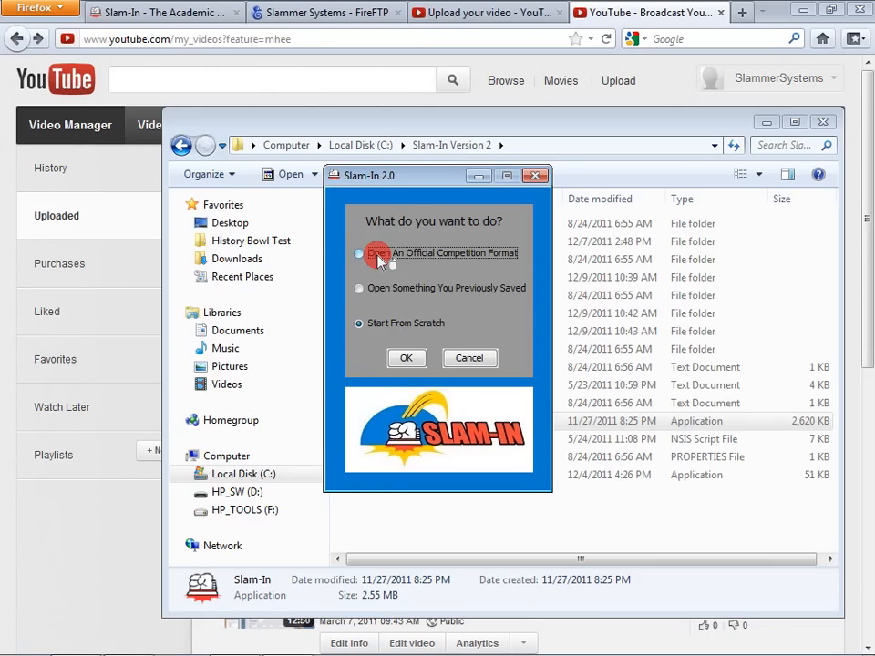
click(381, 261)
click(432, 299)
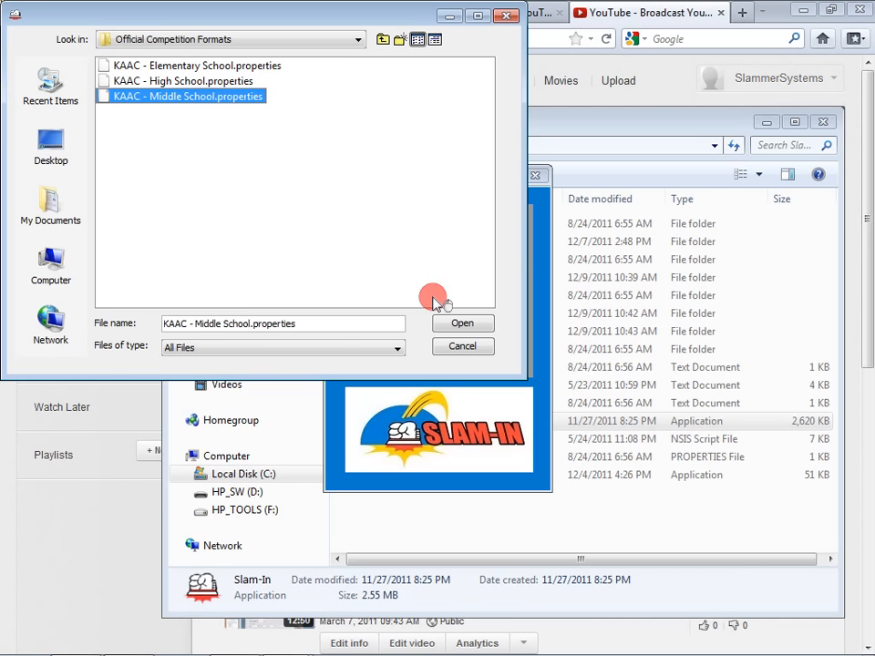
click(453, 323)
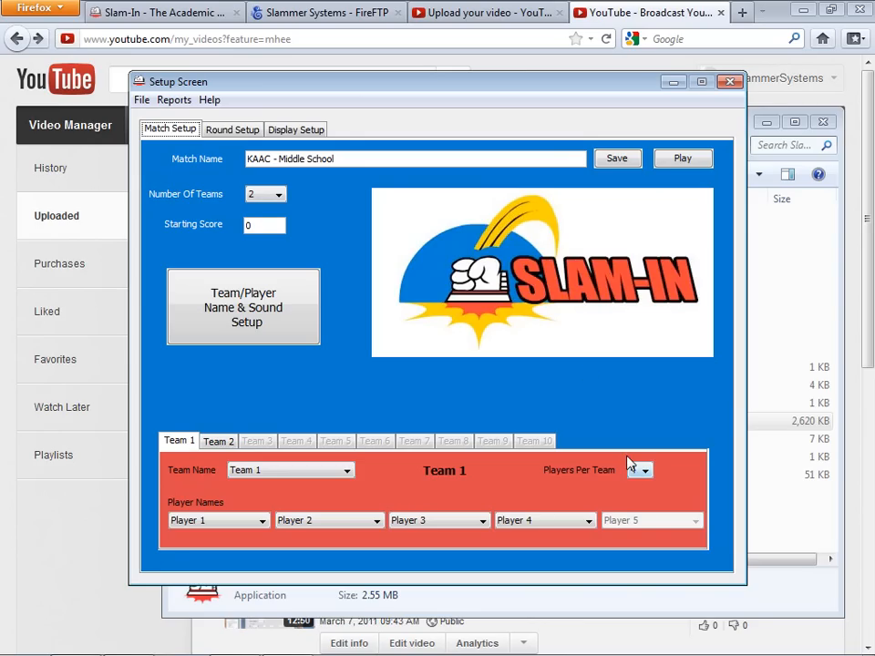
Look through the available choices for the number of teams and for Team 1's players per team.
click(279, 195)
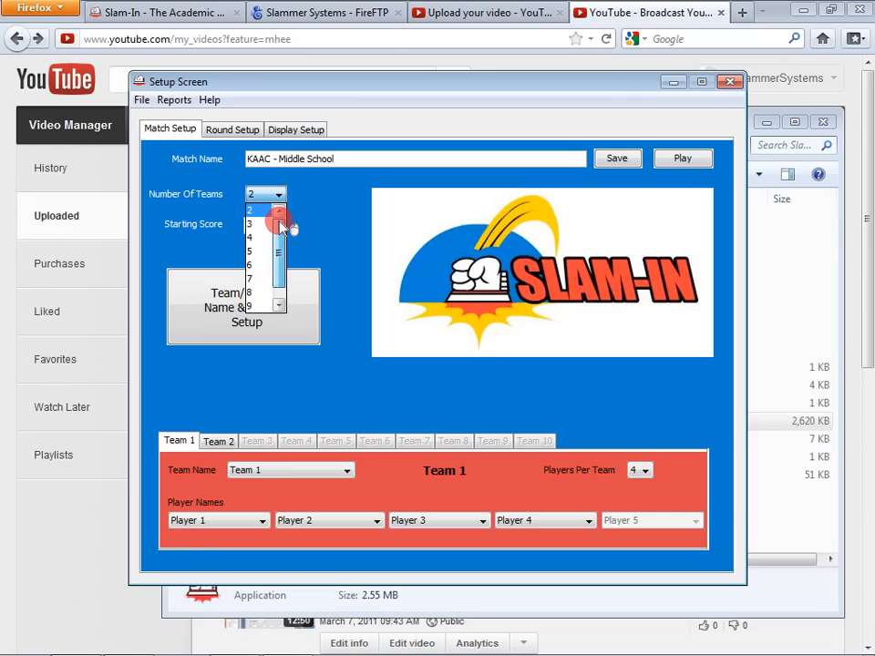
click(549, 389)
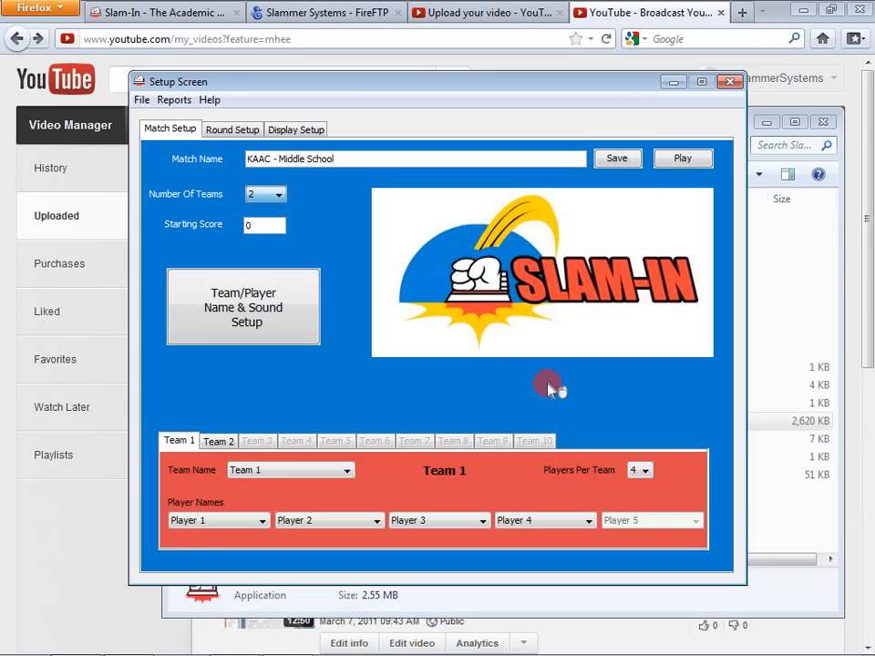
click(641, 470)
click(633, 435)
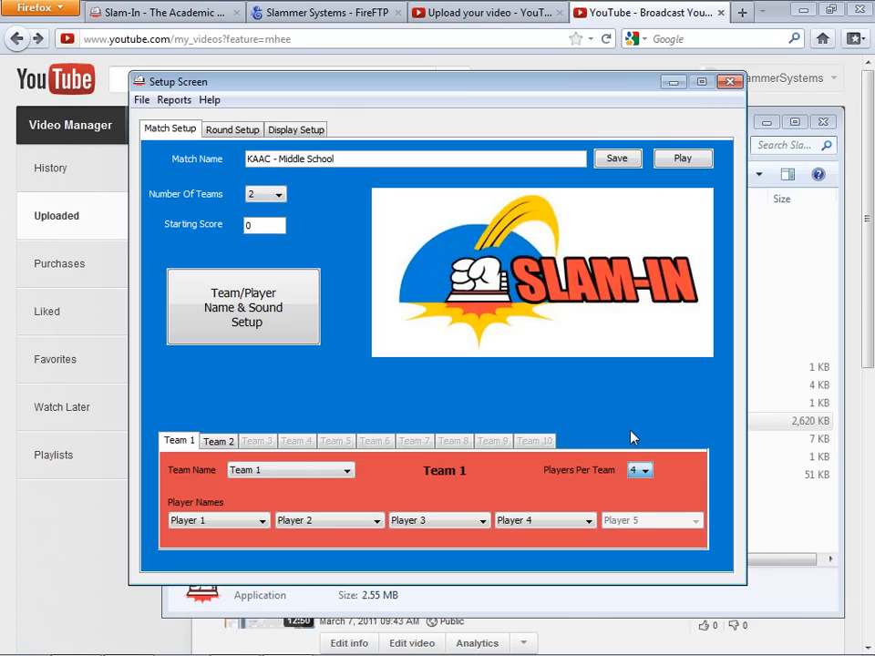
In the team and player name and sound setup, name Team 1 "My Team" and Team 2 "Other Team", and preview both teams' sounds.
click(242, 297)
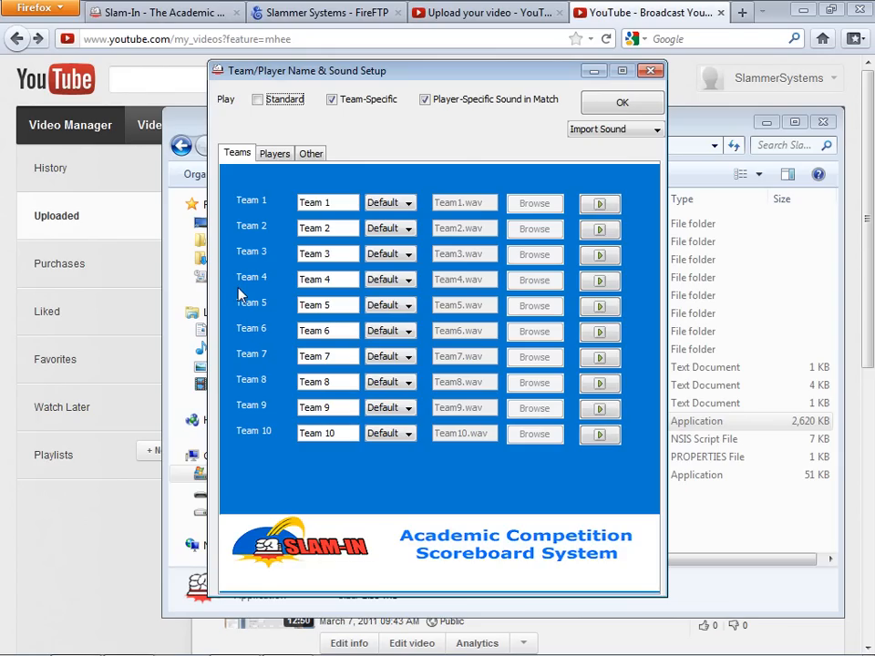
click(311, 202)
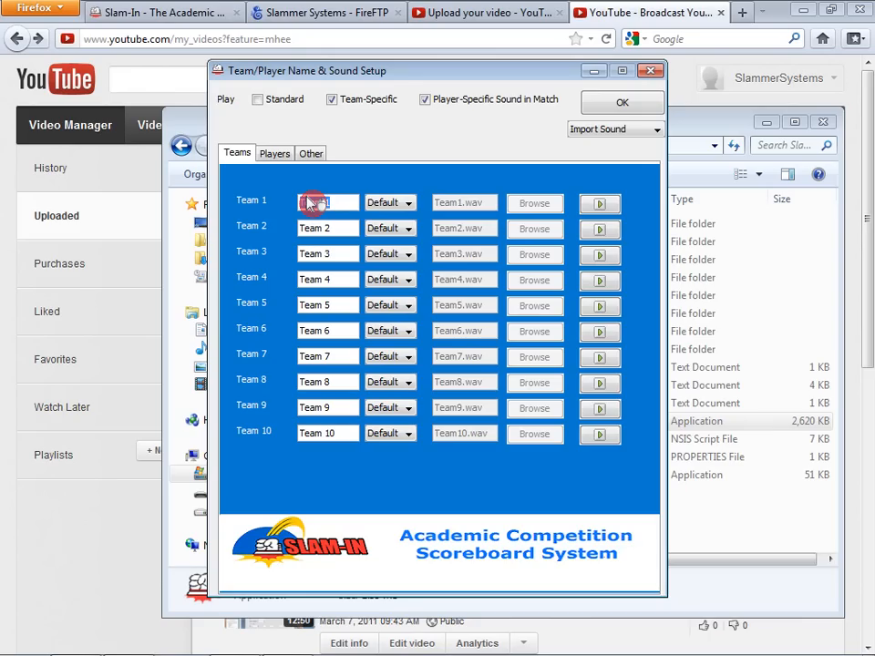
text(My Team)
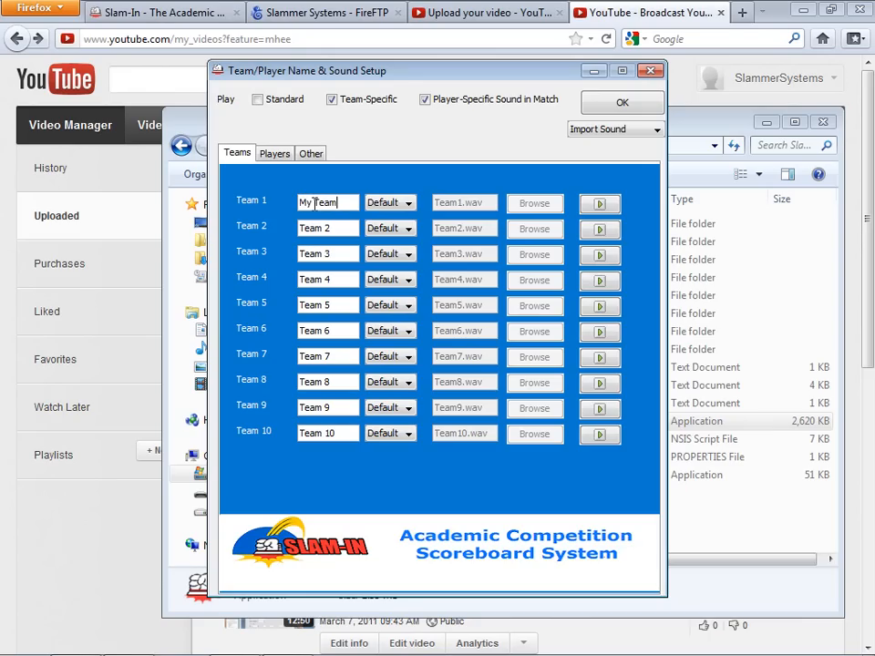
key(Tab)
text(Other Team)
click(598, 206)
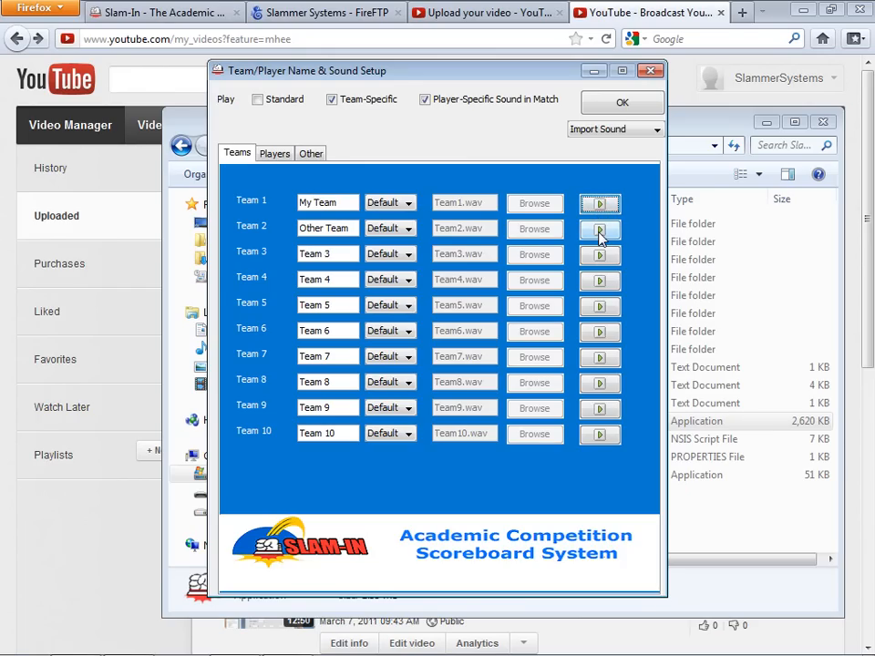
click(599, 233)
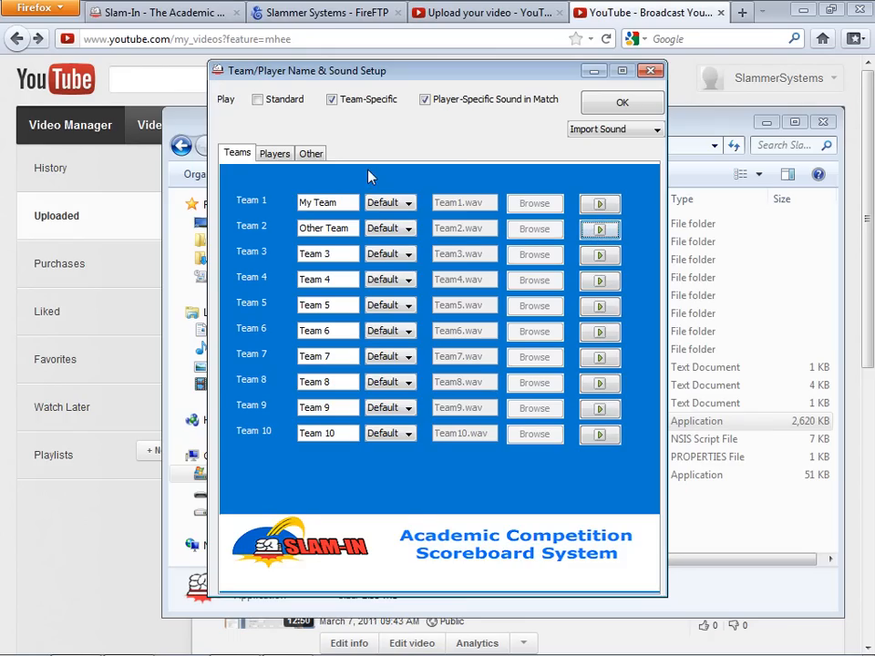
Enter the players' names for Player 1 through Player 5 of Team 1.
click(277, 154)
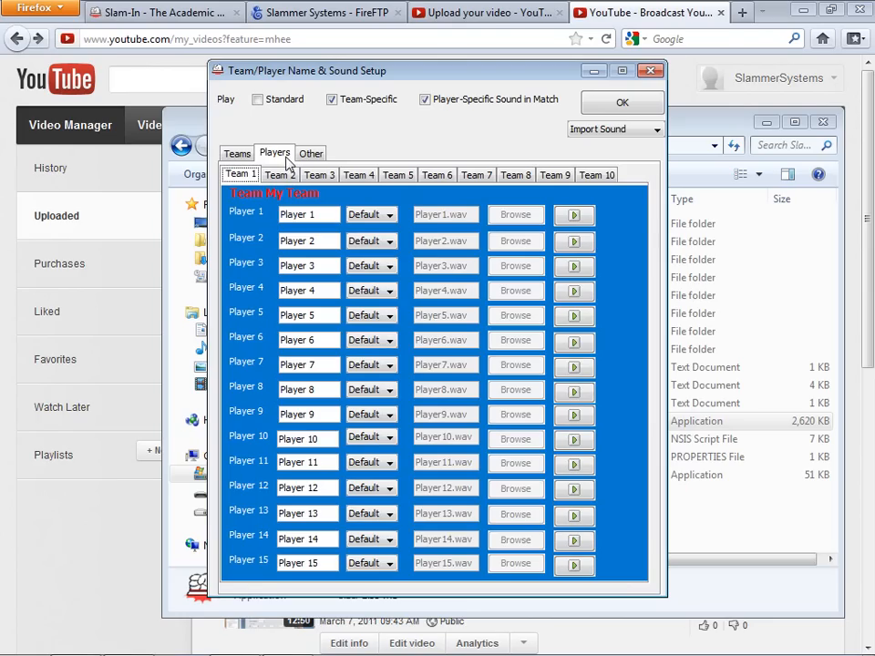
click(301, 207)
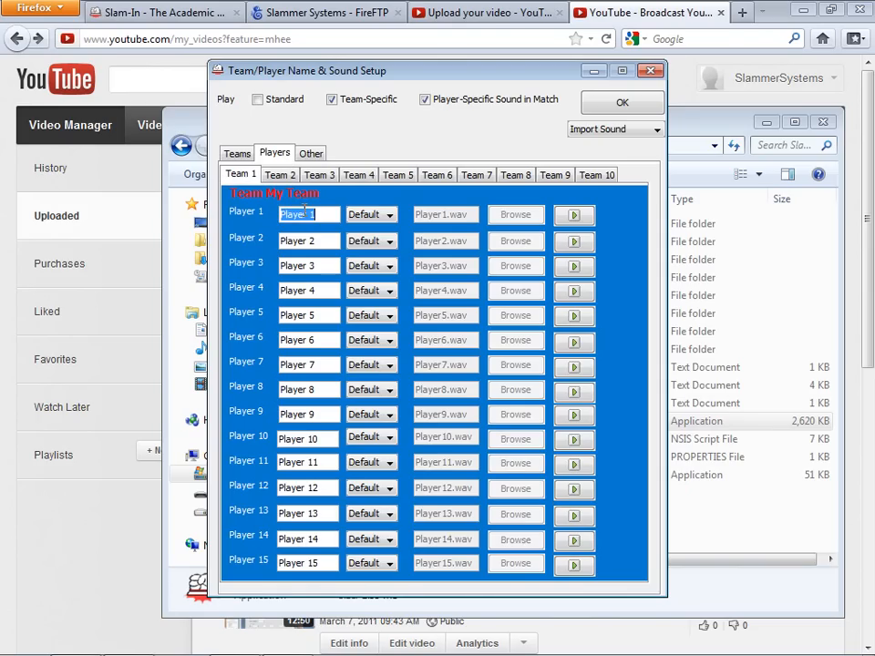
text(Brenda)
key(Tab)
text(P)
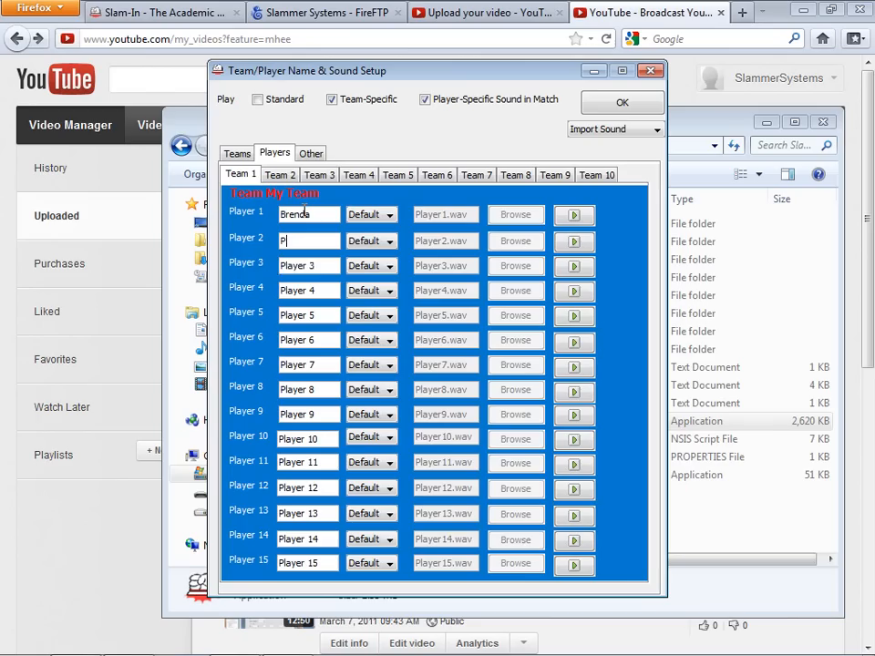
text(am)
key(Tab)
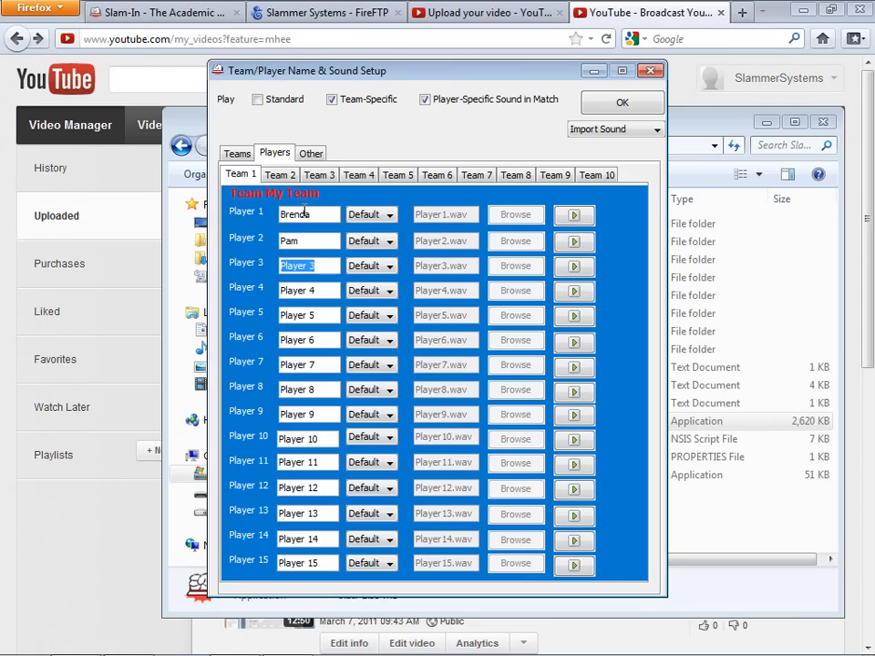
text(John)
key(Tab)
text(Dr)
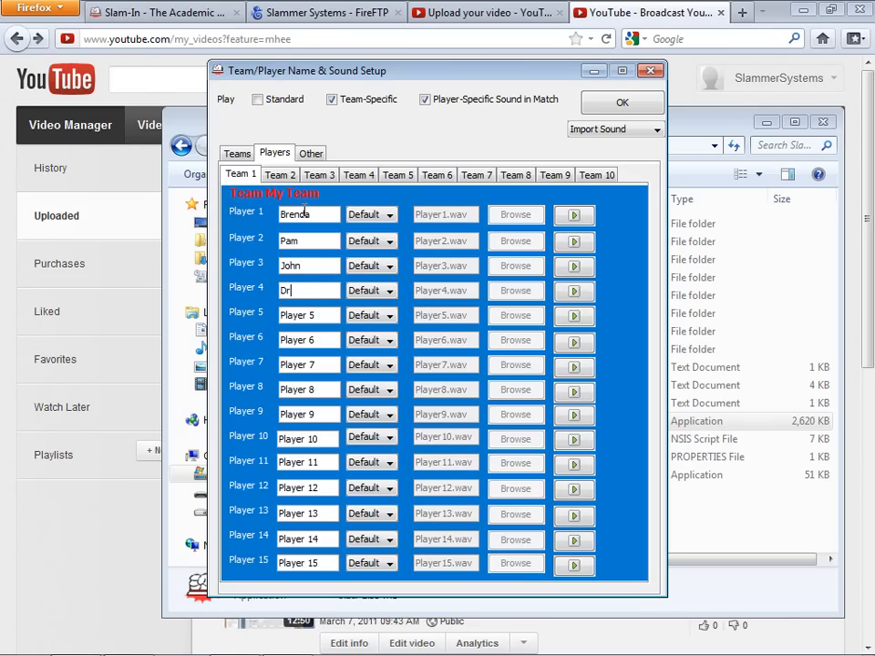
text(ris Jean)
key(Tab)
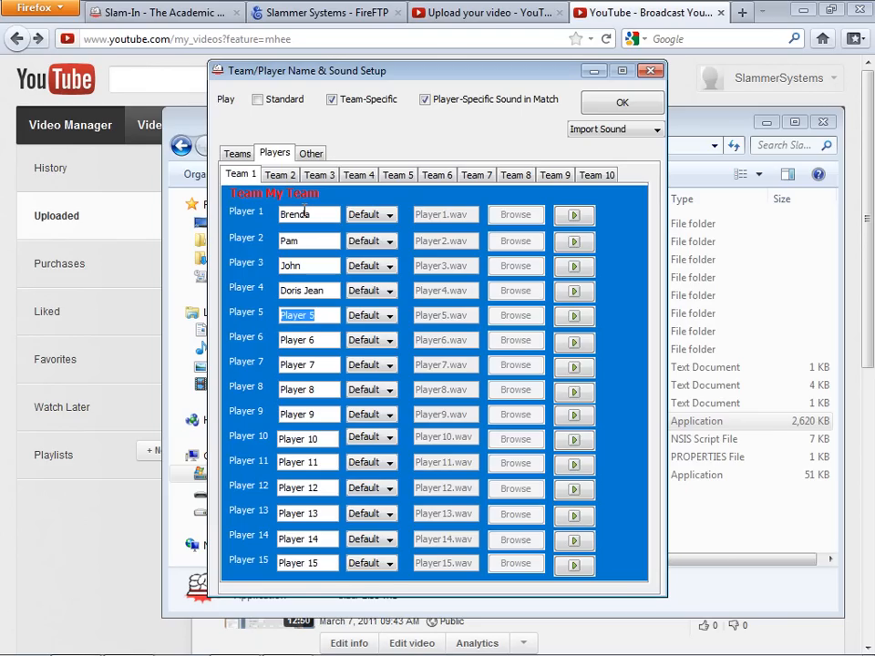
text(Scott)
Enter the players' names for Player 1 through Player 5 of Team 2.
click(286, 178)
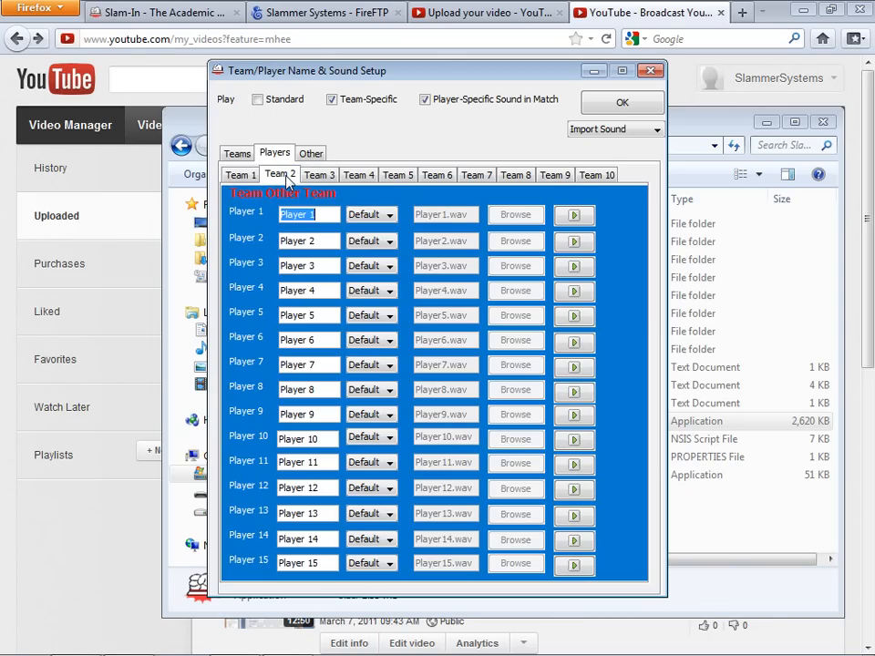
text(Sara)
key(Tab)
text(M)
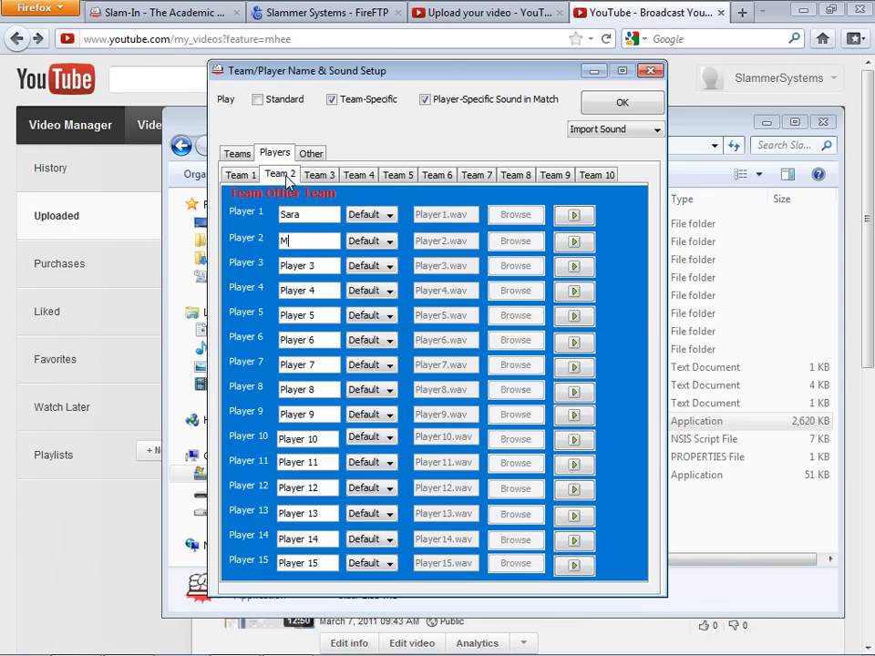
text(elissa)
key(Tab)
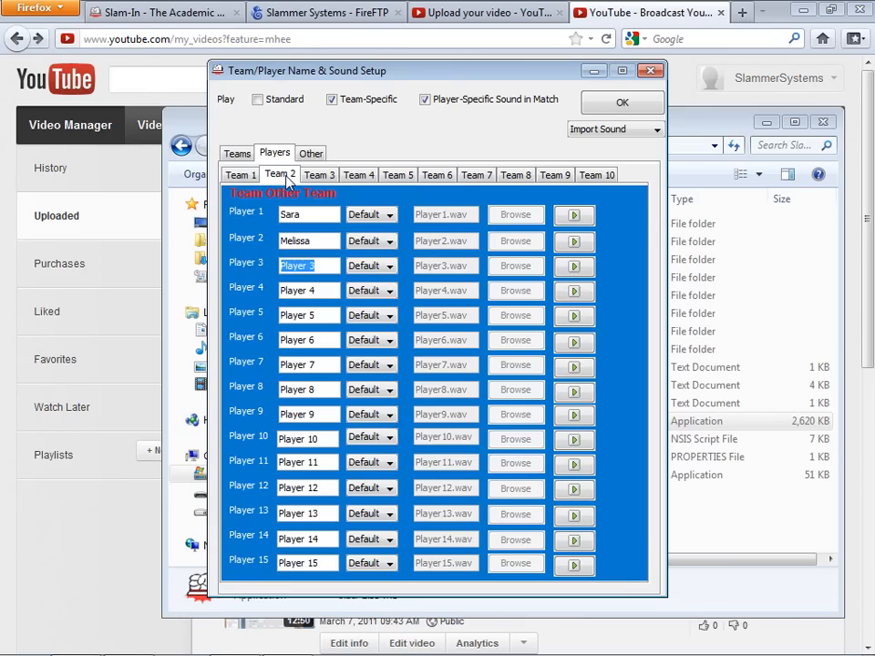
text(Rose)
key(Tab)
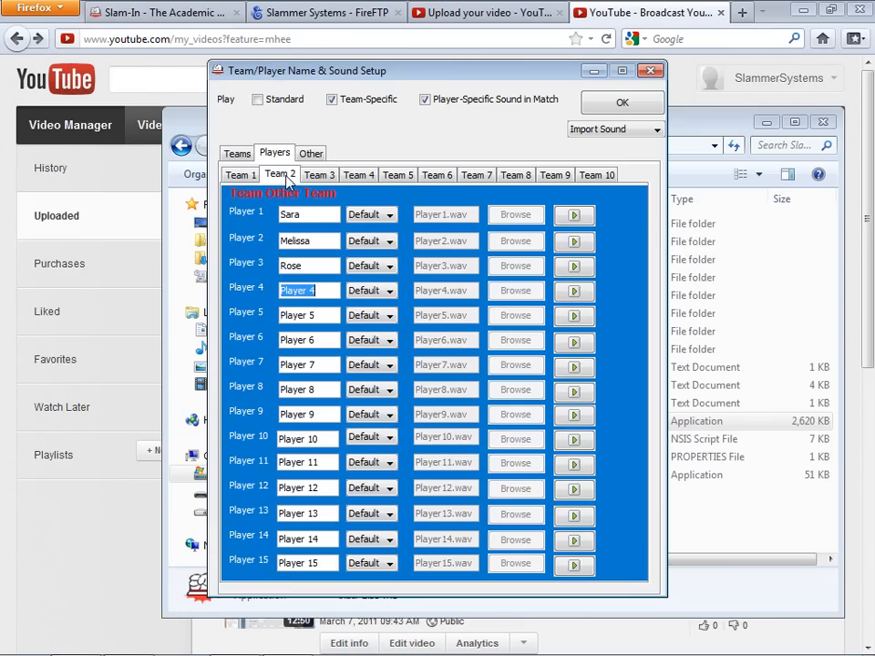
text(Derek)
key(Tab)
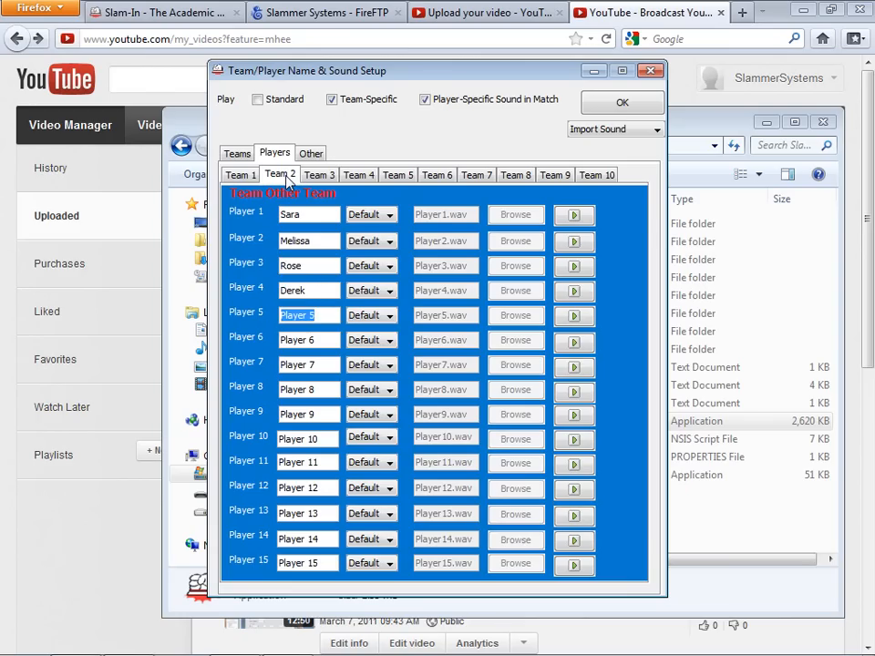
text(Stacy)
Preview the sound of Team 1's first player, check the other match event sounds, and accept the name and sound setup.
click(242, 174)
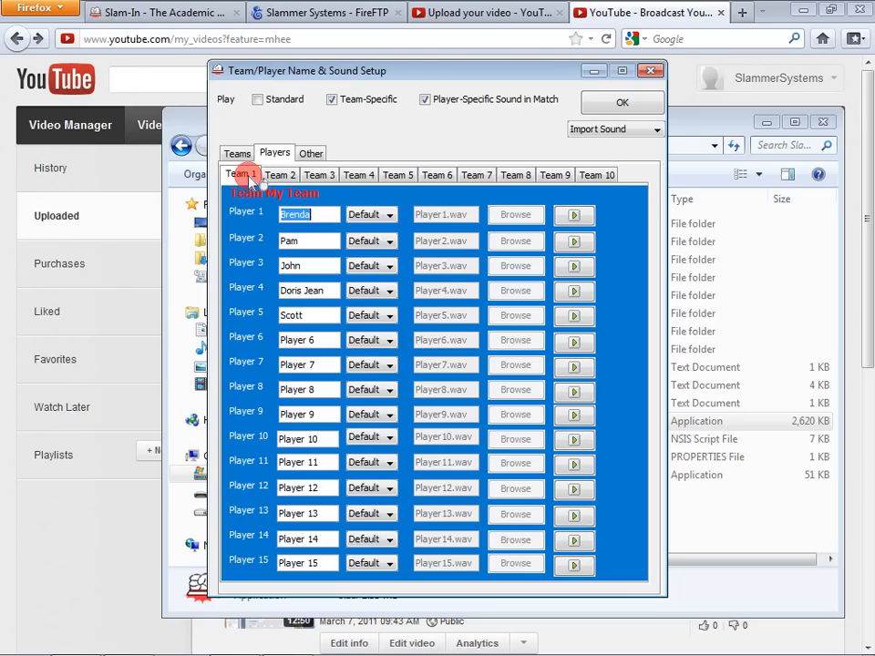
click(573, 217)
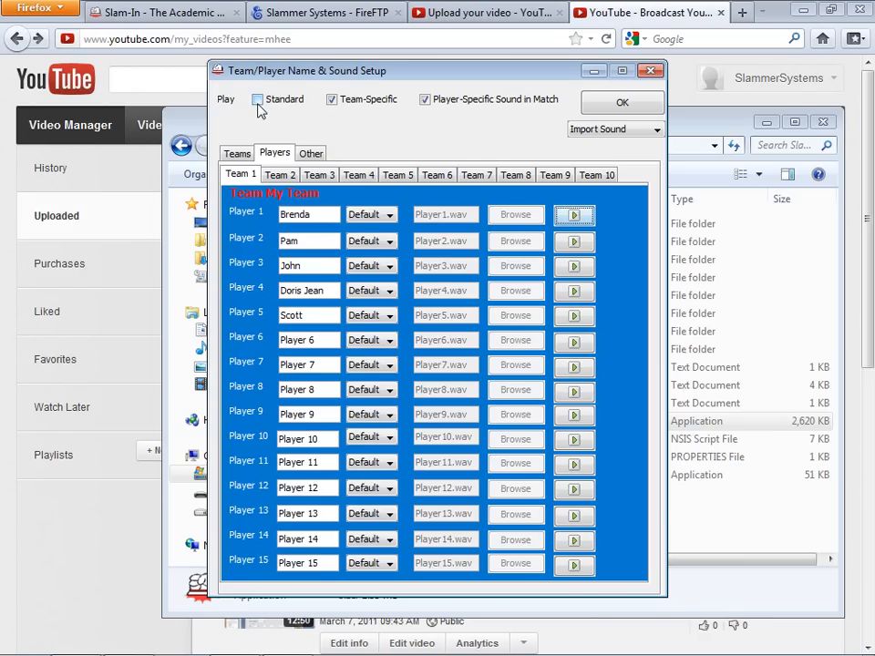
click(311, 153)
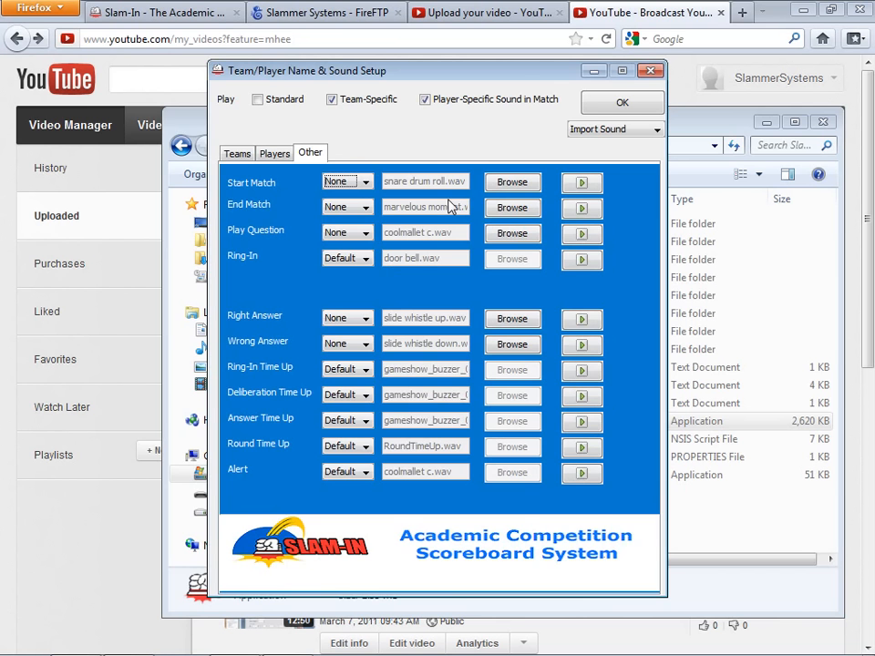
click(603, 106)
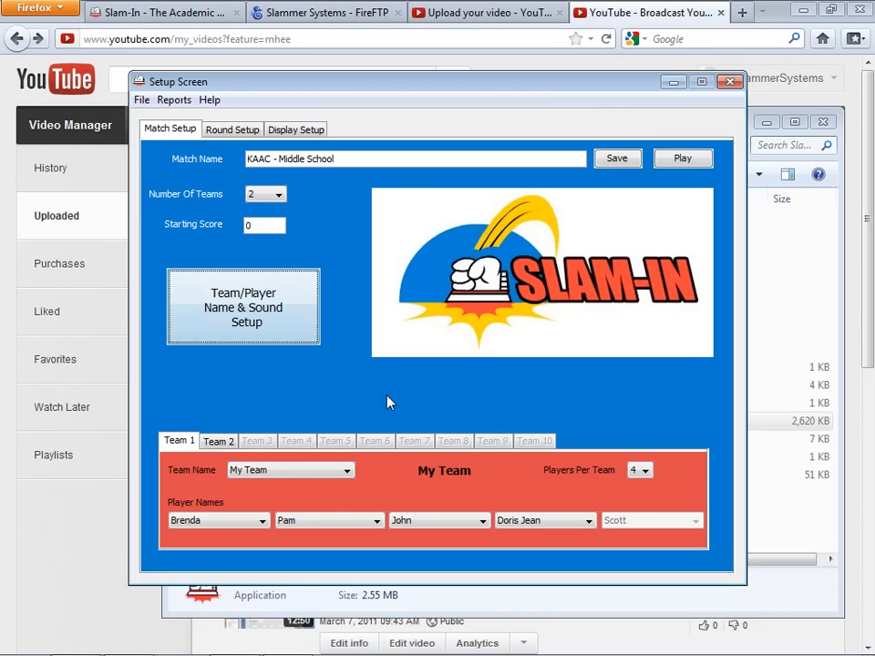
Review the lineups of Team 2 and Team 1, including the names selectable for Team 1's second player.
click(226, 445)
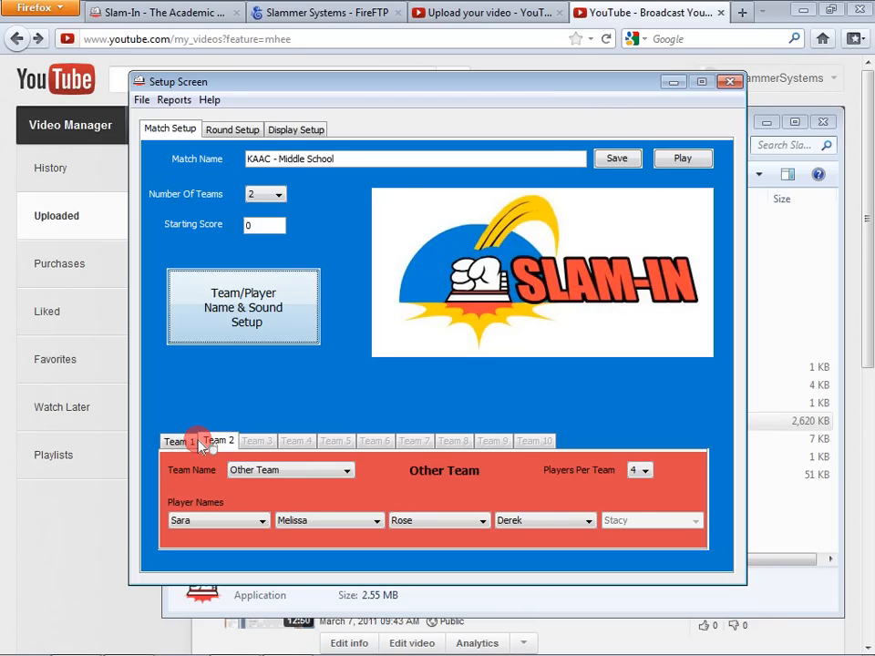
click(186, 441)
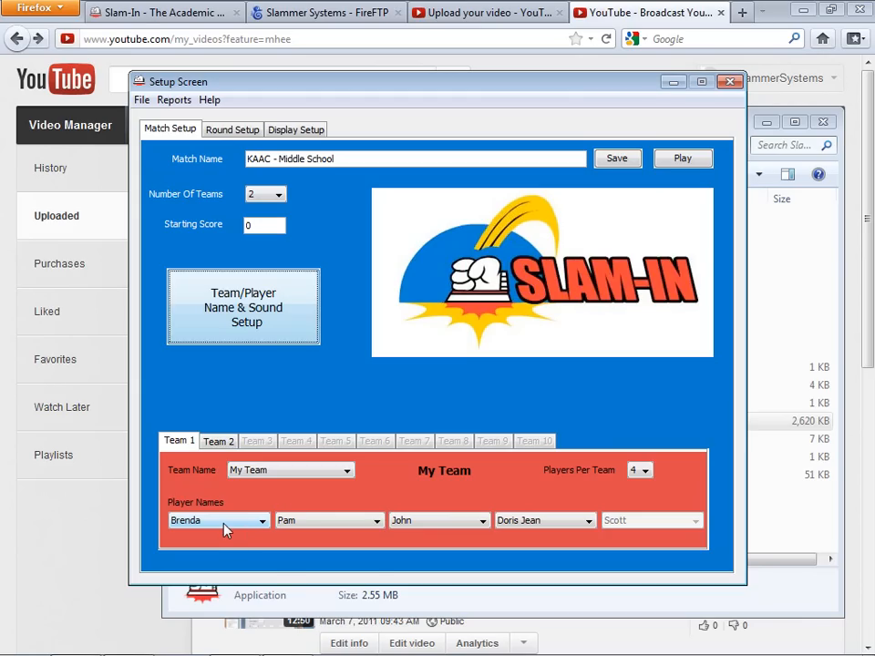
click(291, 524)
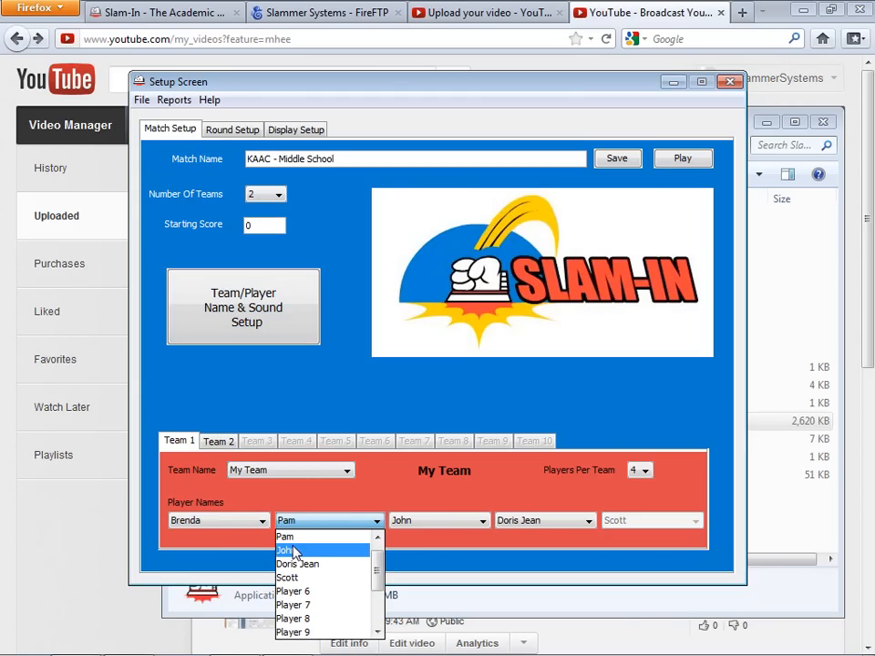
click(314, 487)
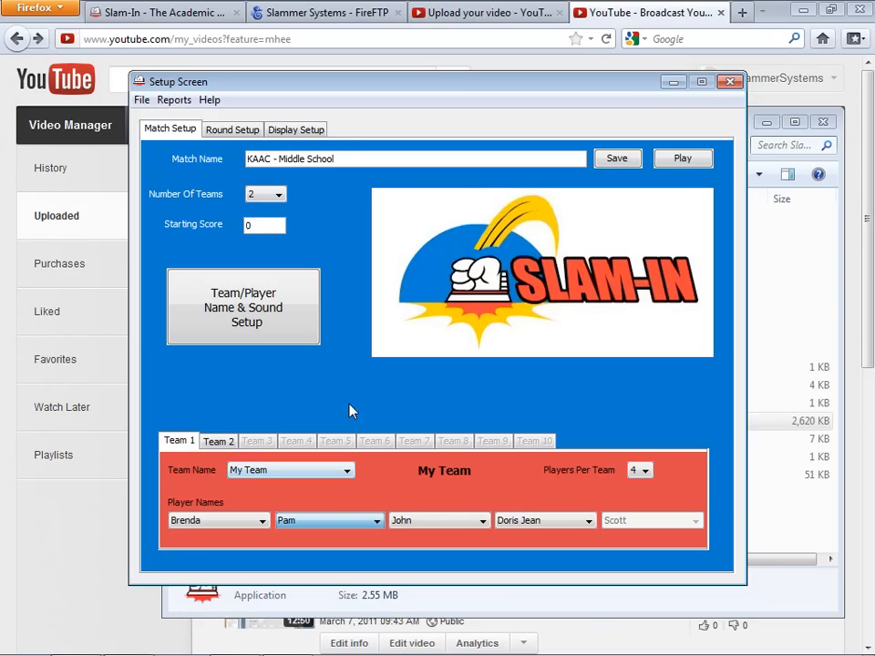
Rename the match as "KAAC - Middle School - My Settings" and close the setup screen, saving the format.
click(346, 158)
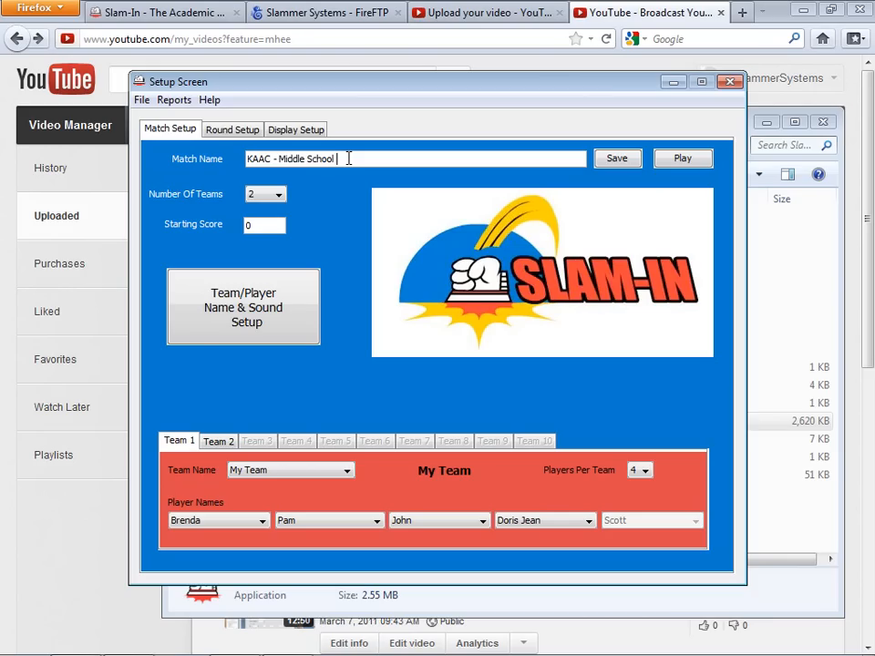
text(- My Settings)
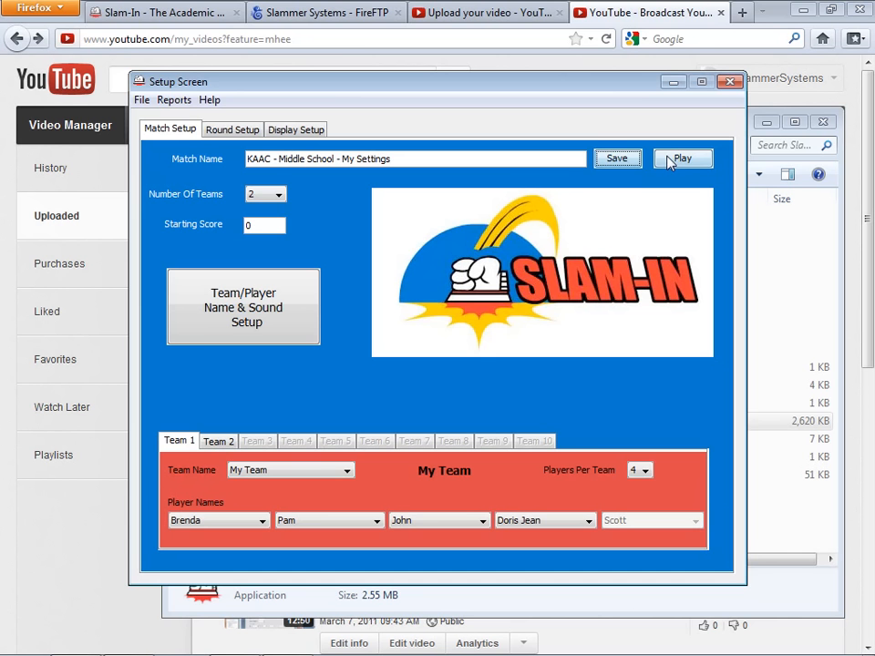
click(727, 90)
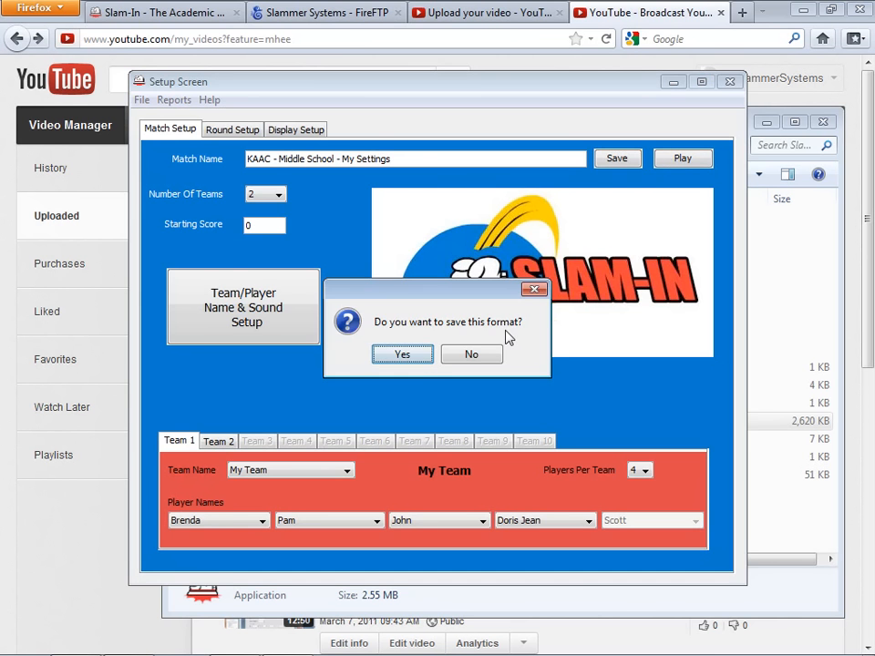
click(425, 359)
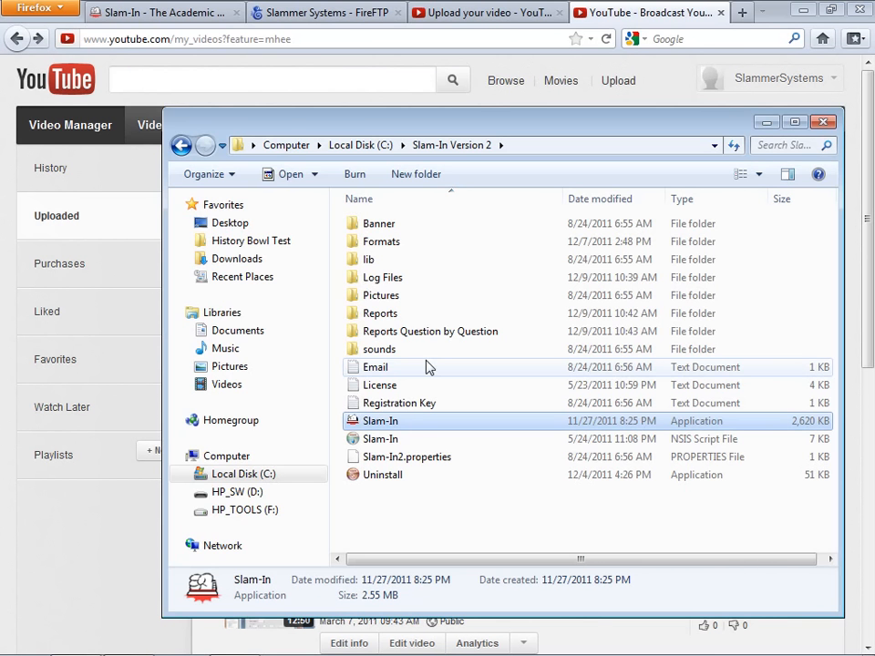
Relaunch Slam-In and open the previously saved format KAAC - Middle School - My Settings.properties.
double_click(408, 427)
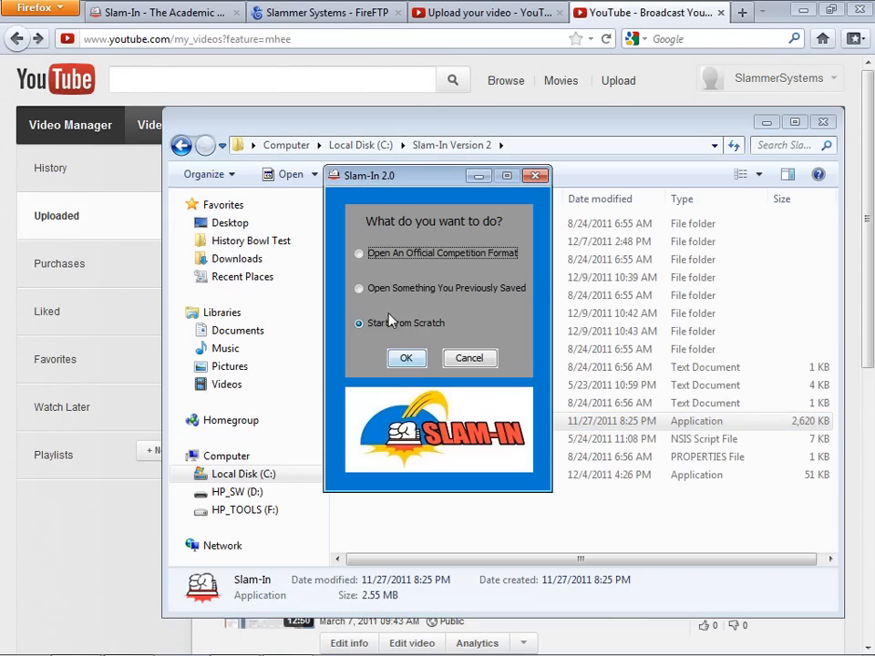
click(386, 289)
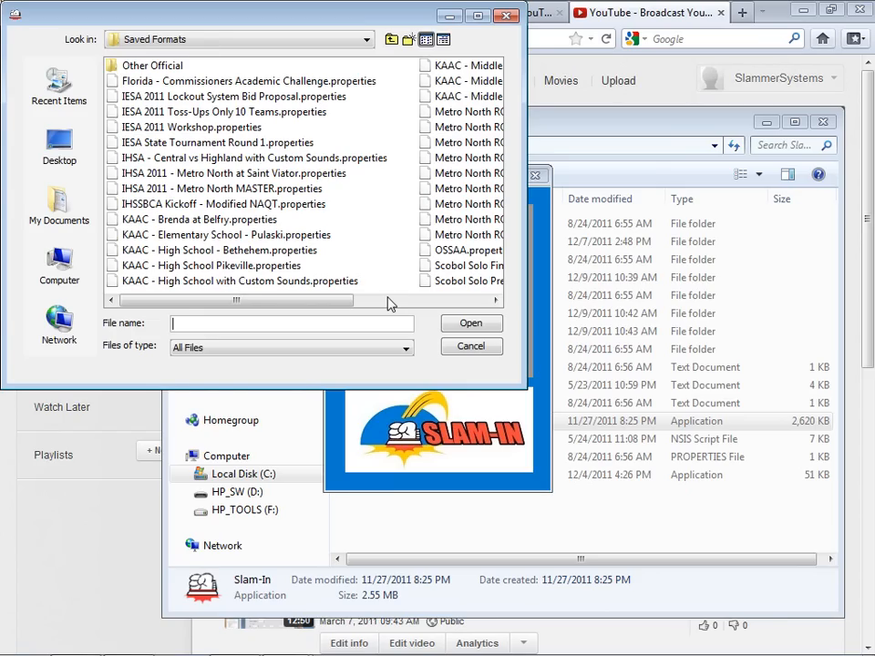
click(390, 301)
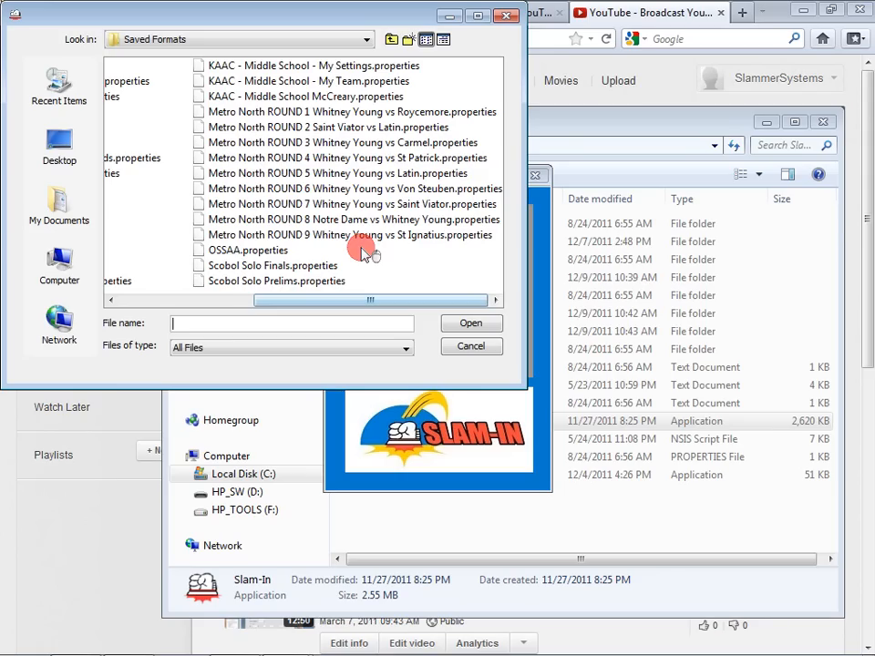
click(303, 66)
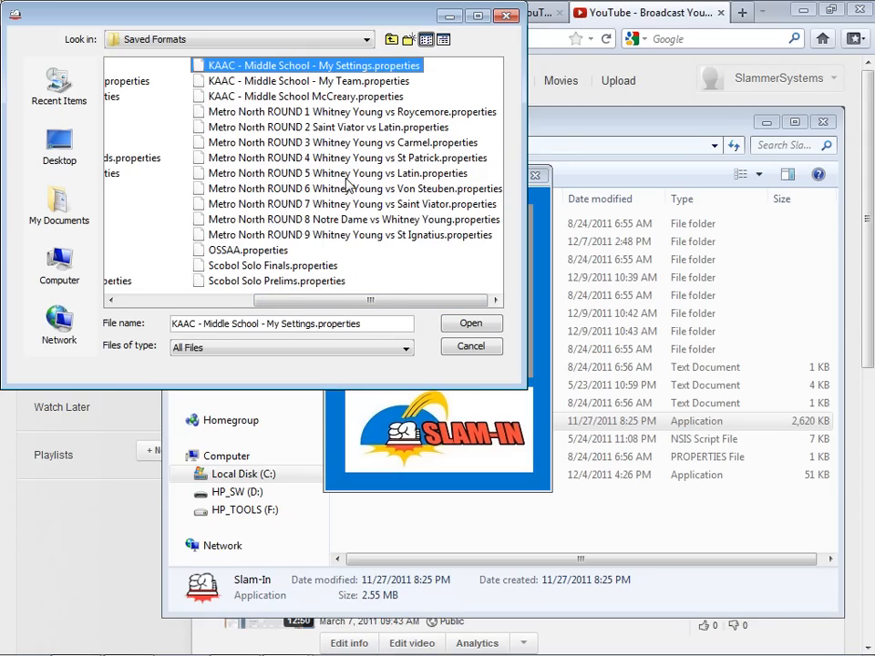
click(470, 324)
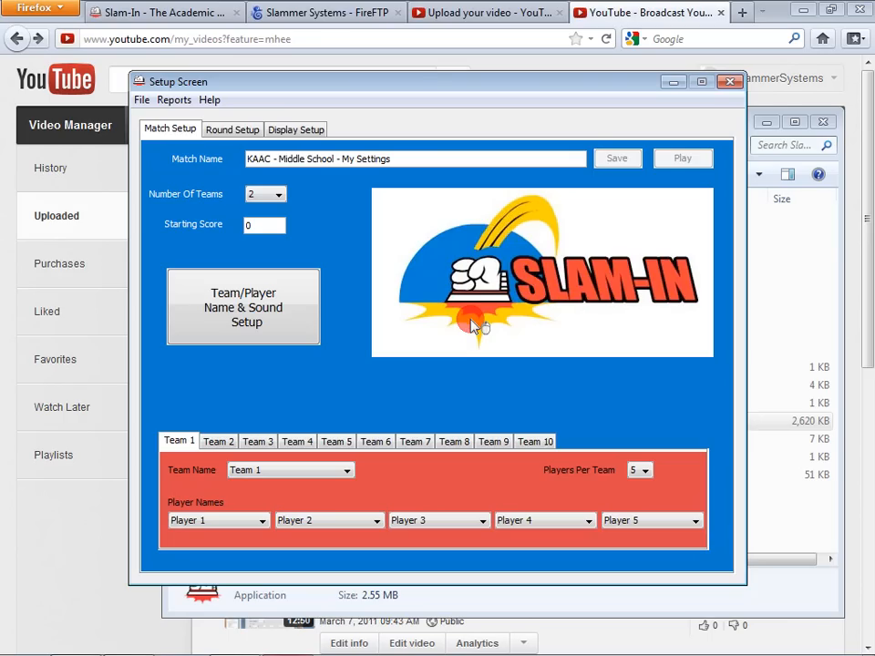